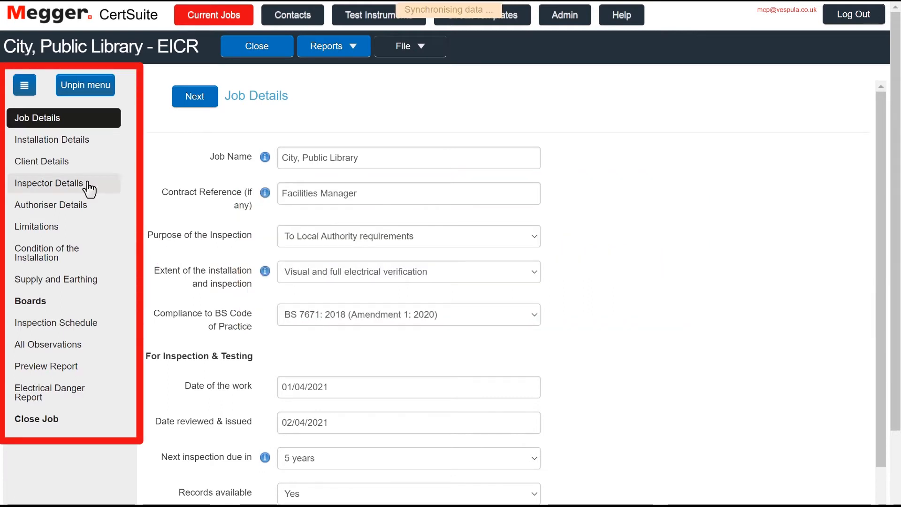
Jump between Inspector Details, Supply and Earthing, and Boards using the pinned job menu.
{"action": "left_click", "coordinate": [49, 182]}
{"action": "left_click", "coordinate": [99, 285]}
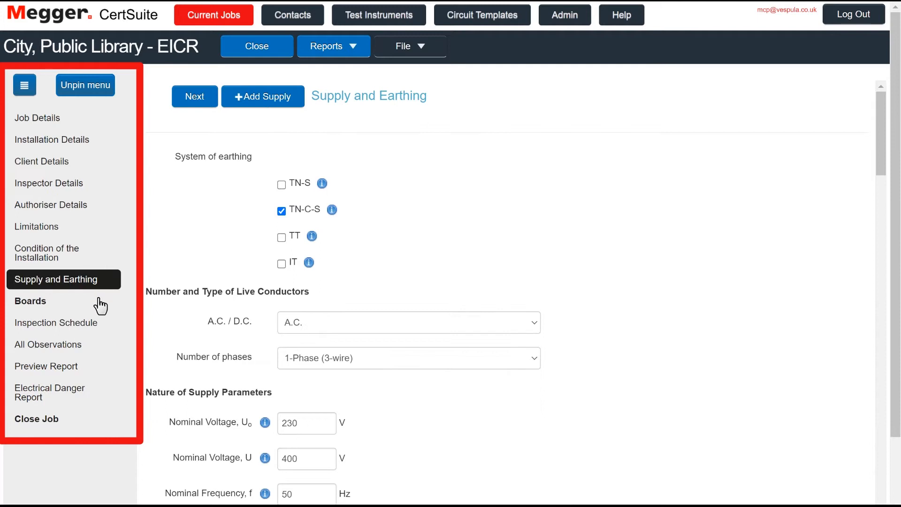
{"action": "left_click", "coordinate": [101, 305]}
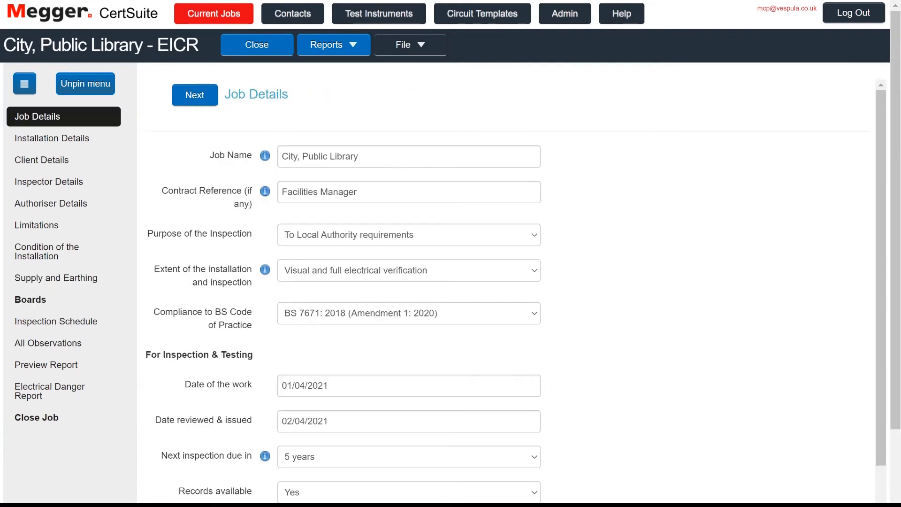
Advance with Next through Installation, Client and Inspector Details to reach Authoriser Details.
{"action": "left_click", "coordinate": [208, 98]}
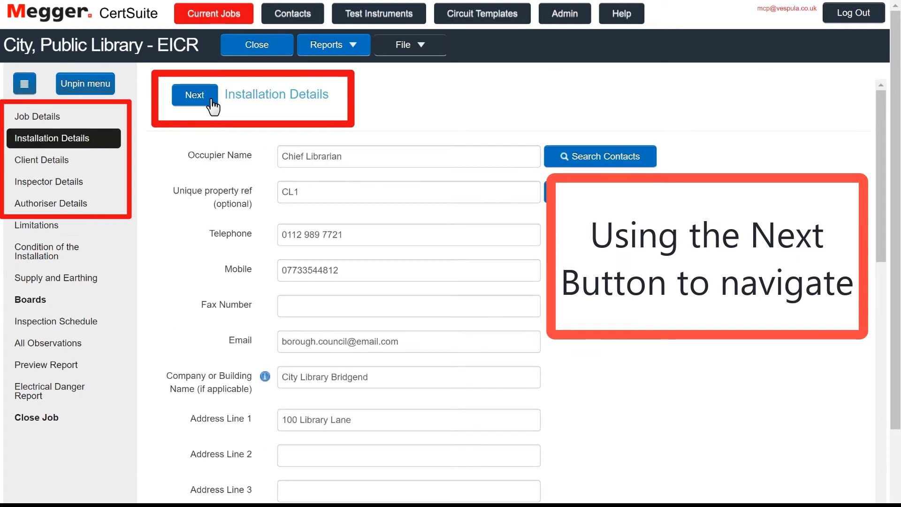
{"action": "left_click", "coordinate": [209, 98]}
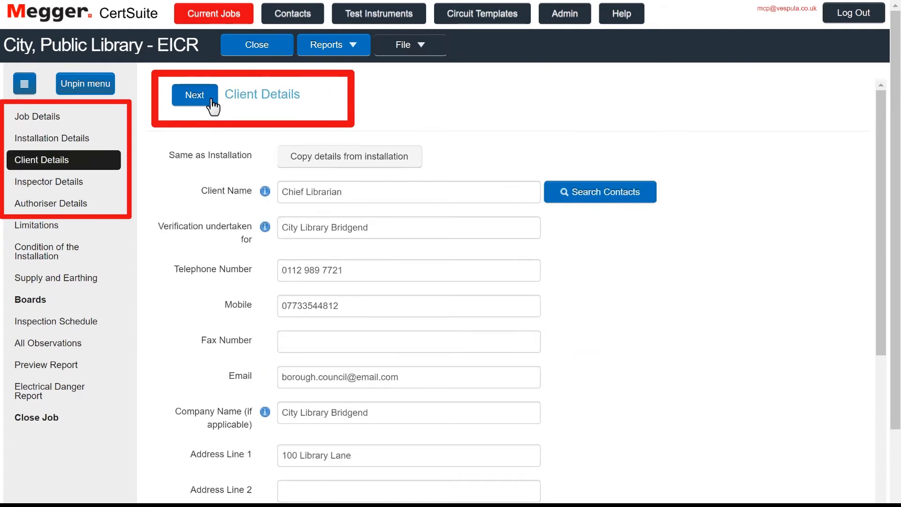
{"action": "left_click", "coordinate": [195, 95]}
{"action": "left_click", "coordinate": [195, 94]}
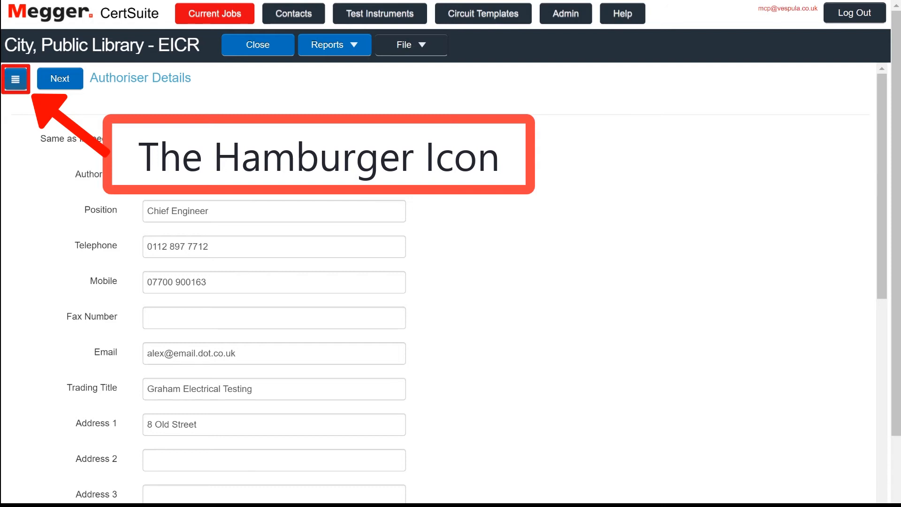
Reveal the hidden job menu and switch to the Boards section.
{"action": "left_click", "coordinate": [16, 78]}
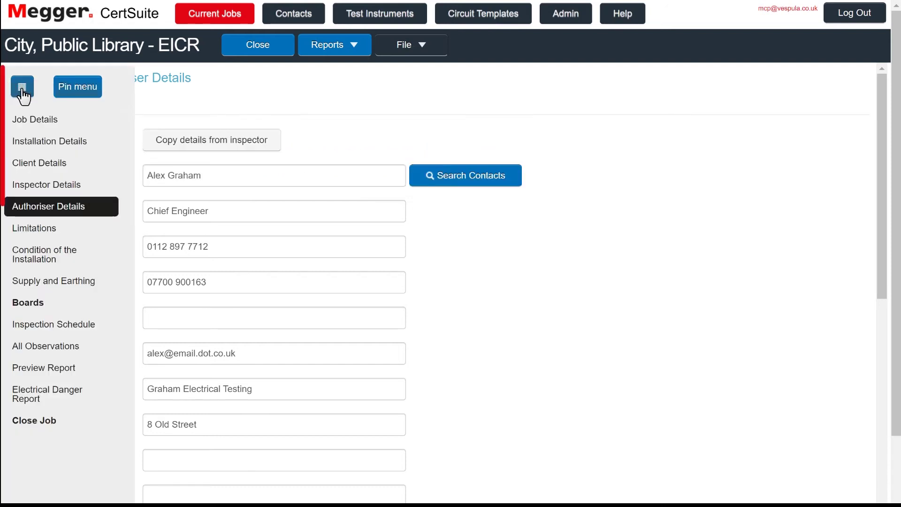
{"action": "left_click", "coordinate": [25, 305]}
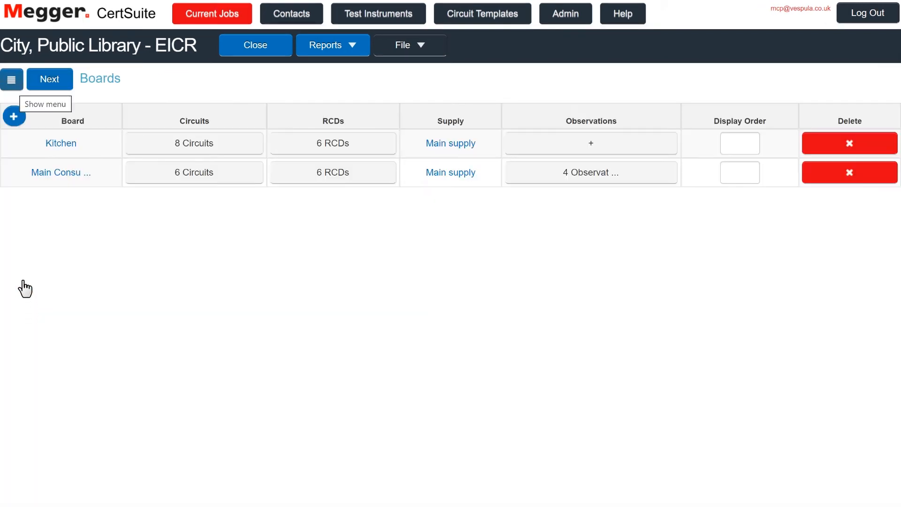
{"action": "left_click", "coordinate": [11, 78]}
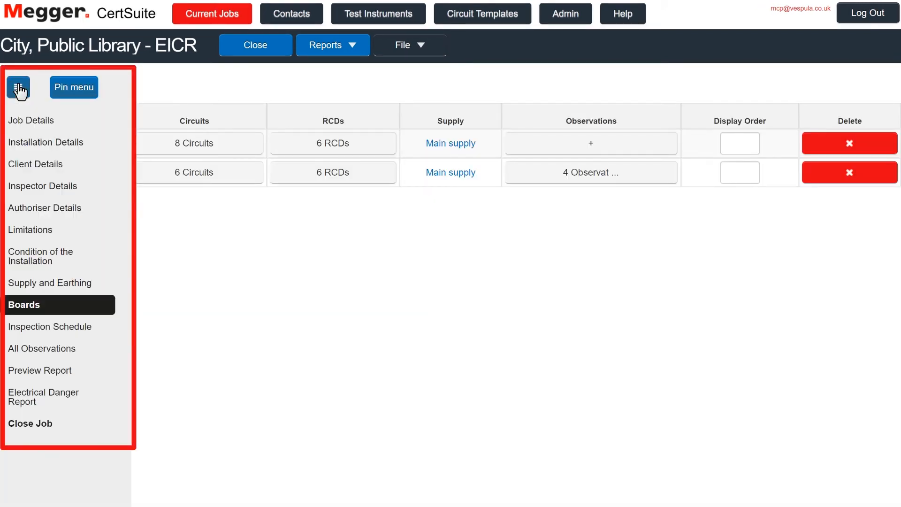
Visit Inspector Details via the menu, then return to the Boards table with its two boards.
{"action": "left_click", "coordinate": [101, 192]}
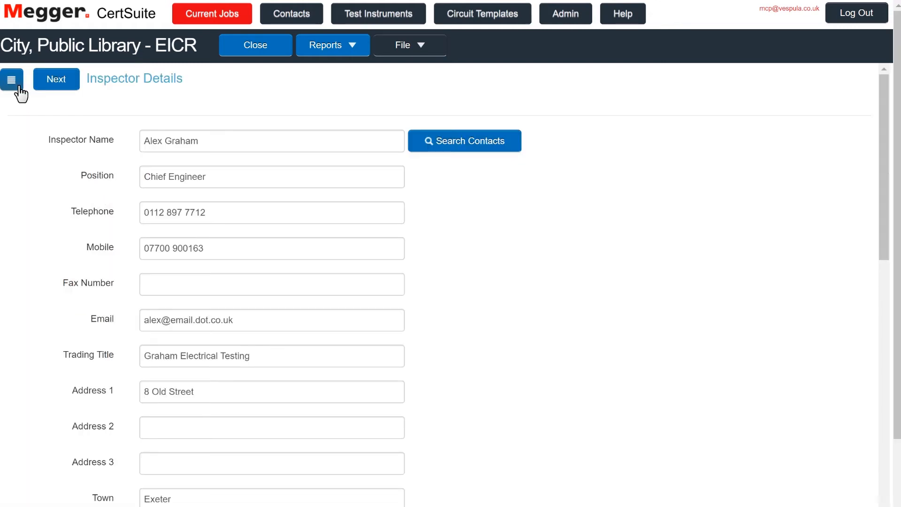
{"action": "left_click", "coordinate": [12, 78]}
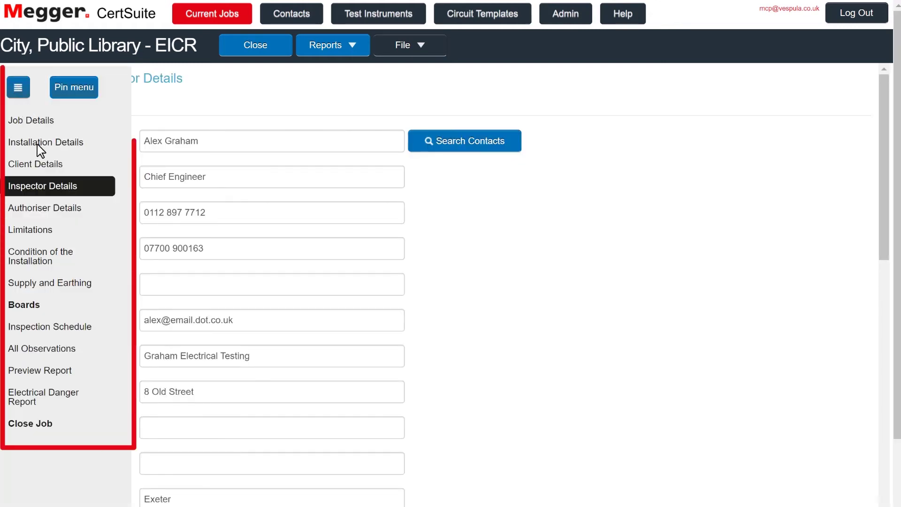
{"action": "left_click", "coordinate": [86, 304]}
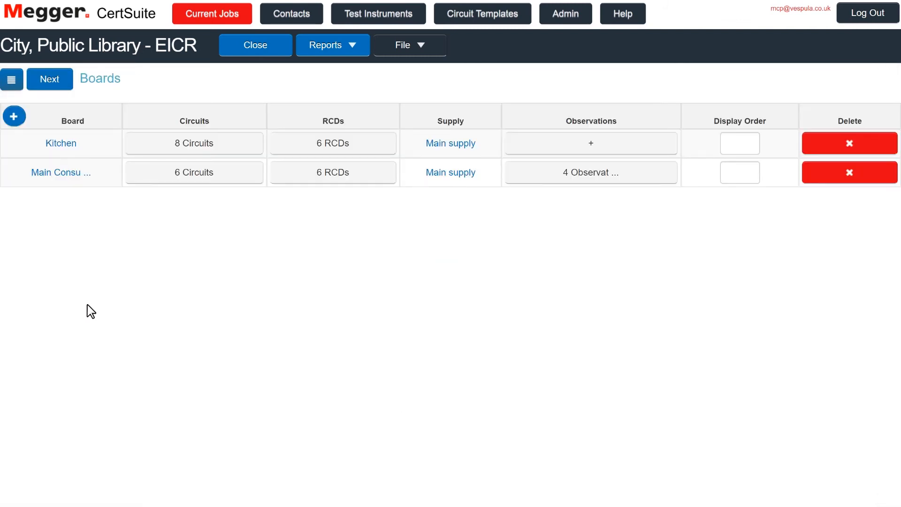
Pin the job menu open and return to the Job Details section.
{"action": "left_click", "coordinate": [11, 78]}
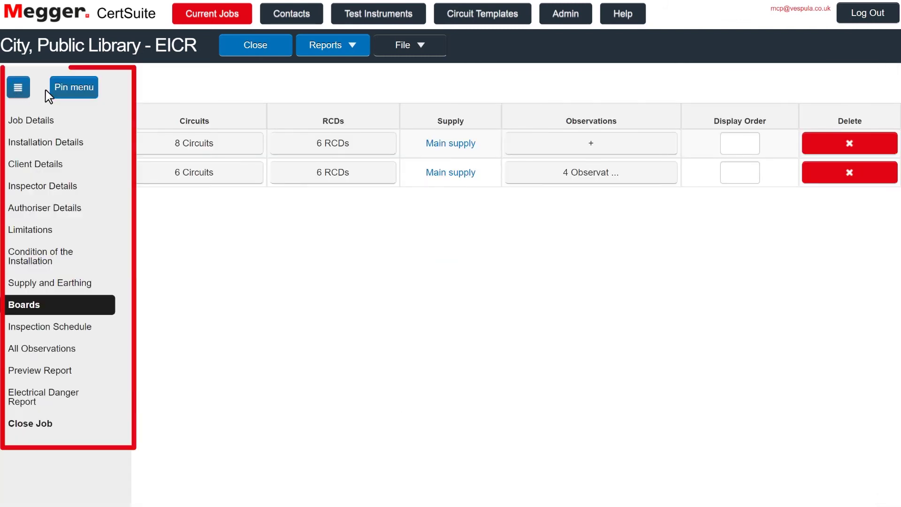
{"action": "left_click", "coordinate": [84, 91]}
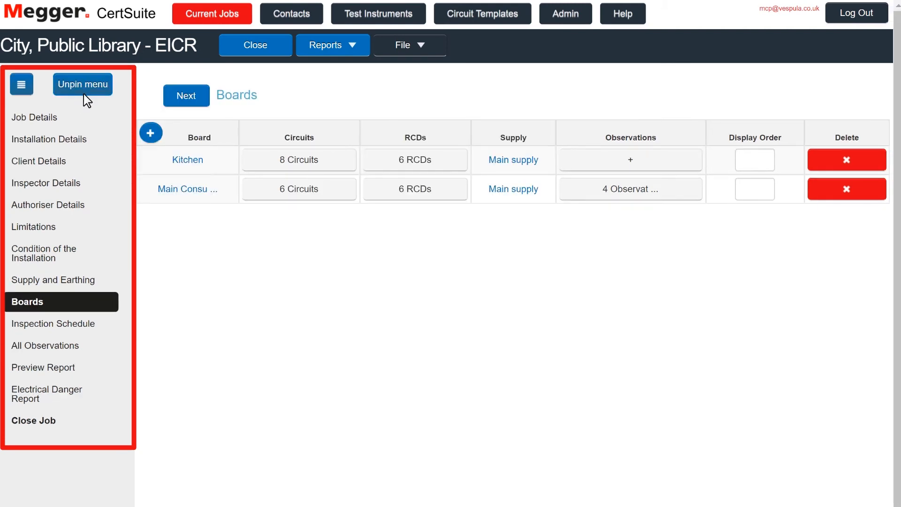
{"action": "left_click", "coordinate": [64, 121]}
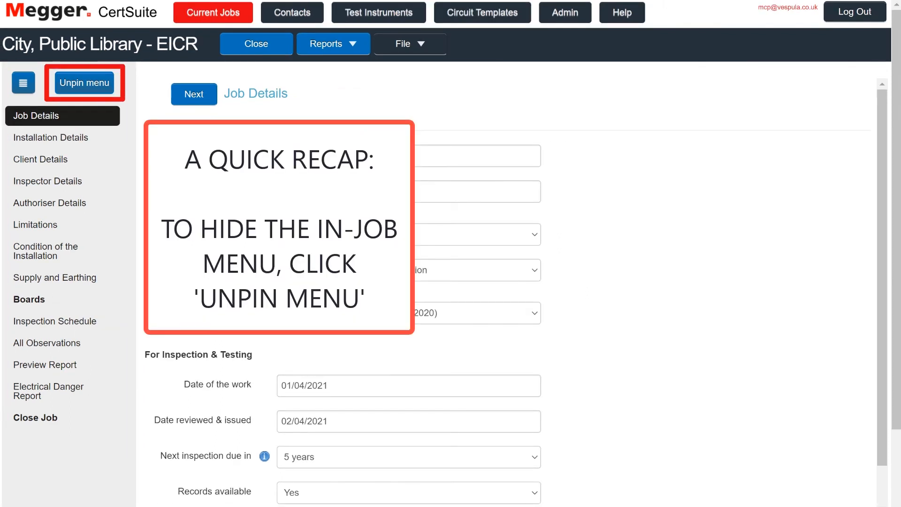
{"action": "left_click", "coordinate": [85, 82]}
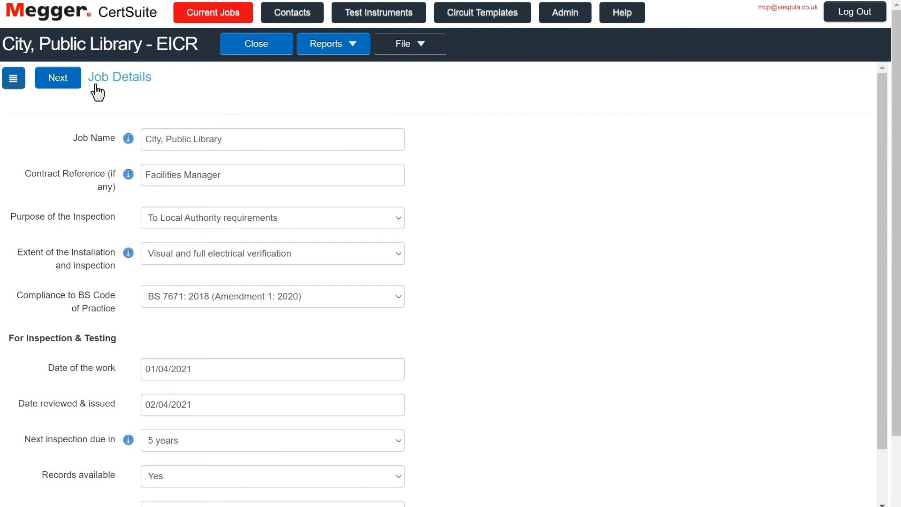
{"action": "left_click", "coordinate": [13, 78]}
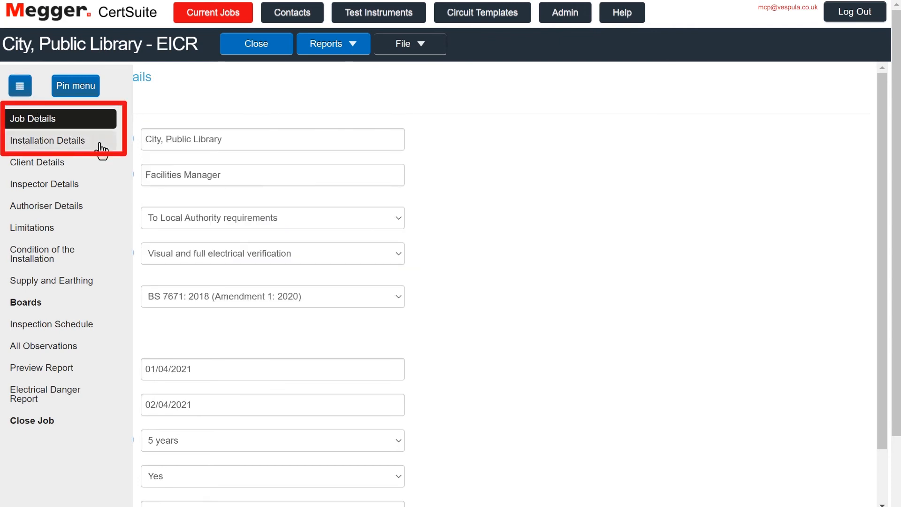
{"action": "left_click", "coordinate": [102, 144]}
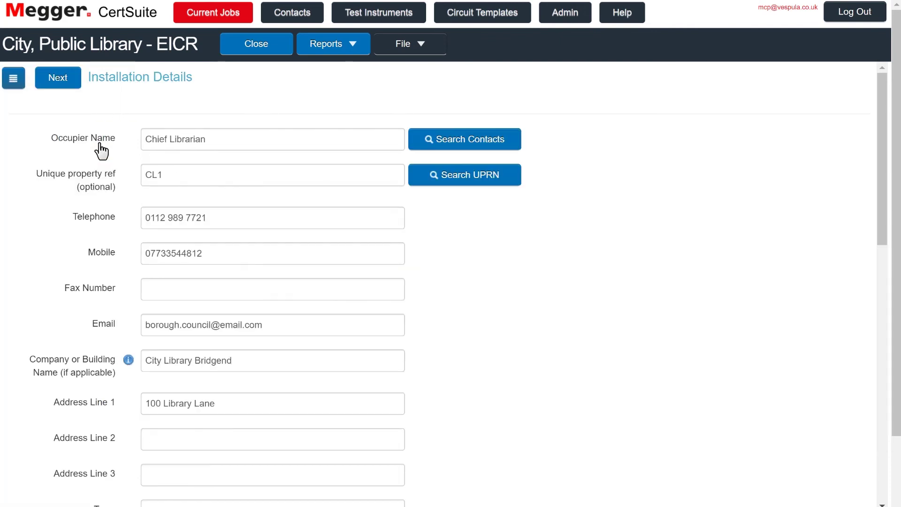
{"action": "left_click", "coordinate": [13, 78]}
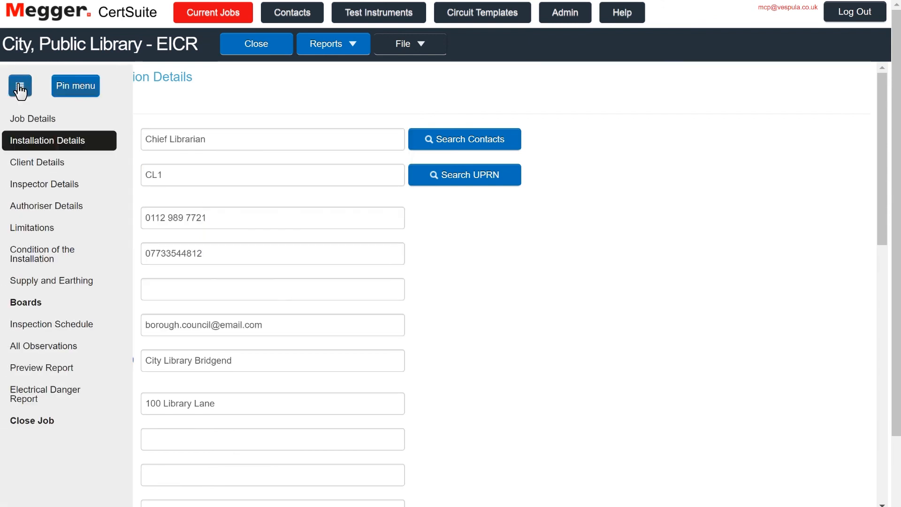
{"action": "left_click", "coordinate": [73, 123]}
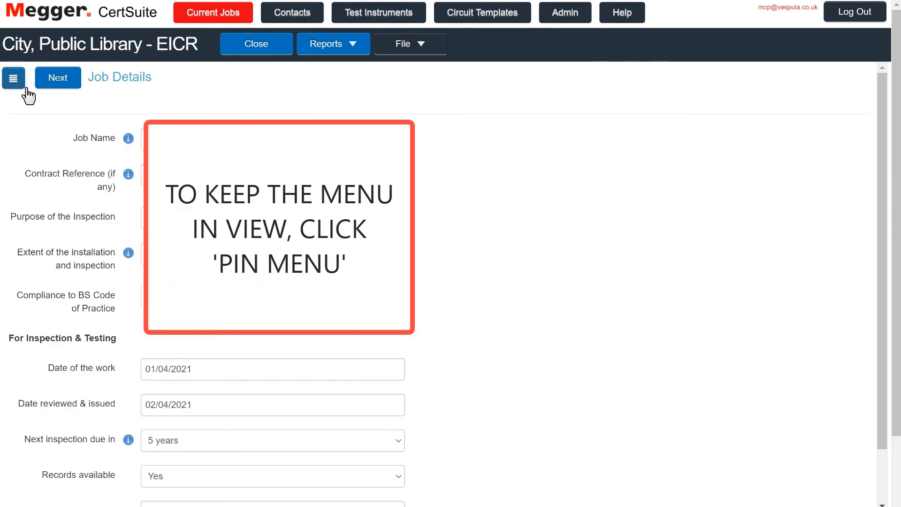
{"action": "left_click", "coordinate": [15, 79]}
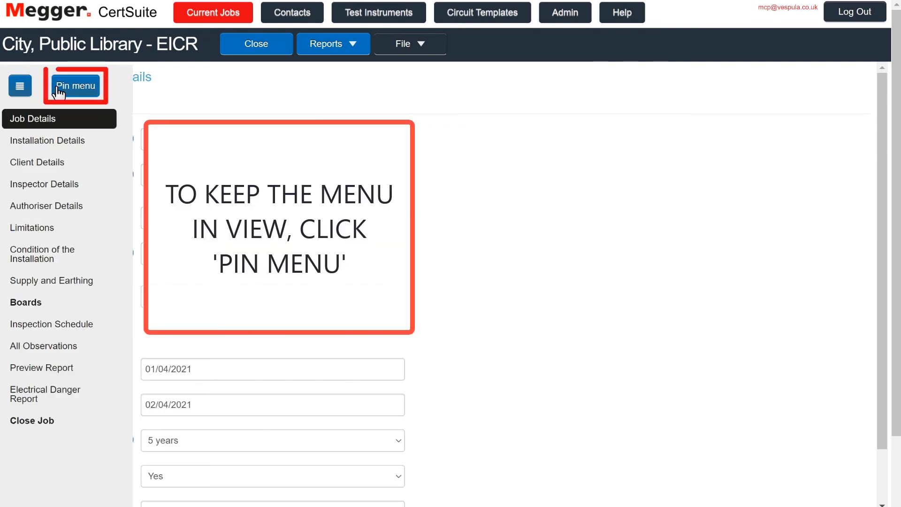
{"action": "left_click", "coordinate": [76, 85]}
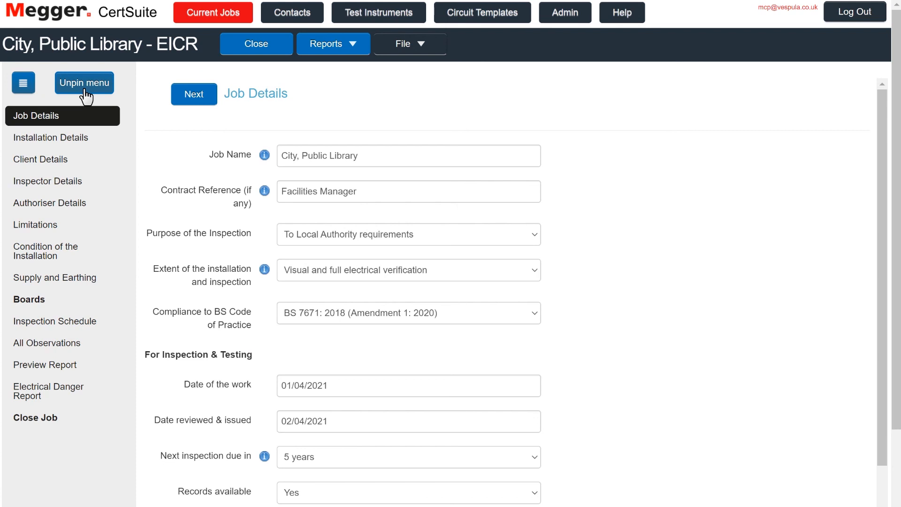